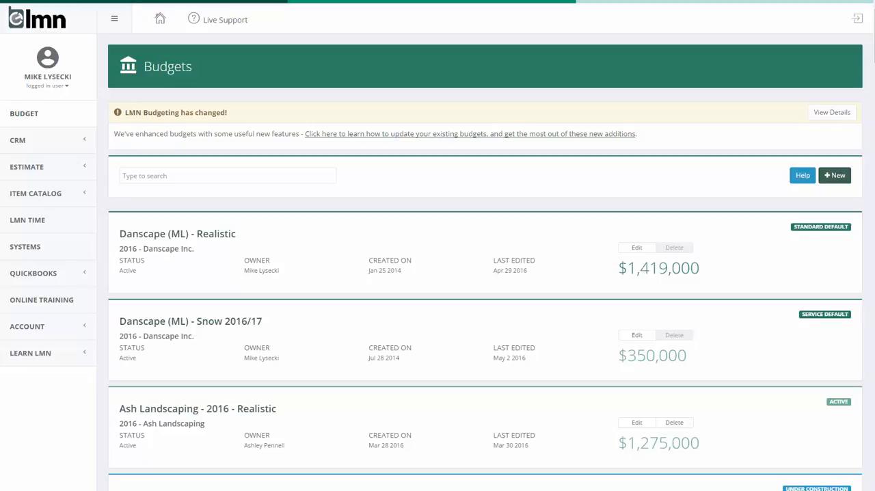
Open the Danscape (ML) - Snow 2016/17 budget and review its budget name in the budget properties
click(260, 324)
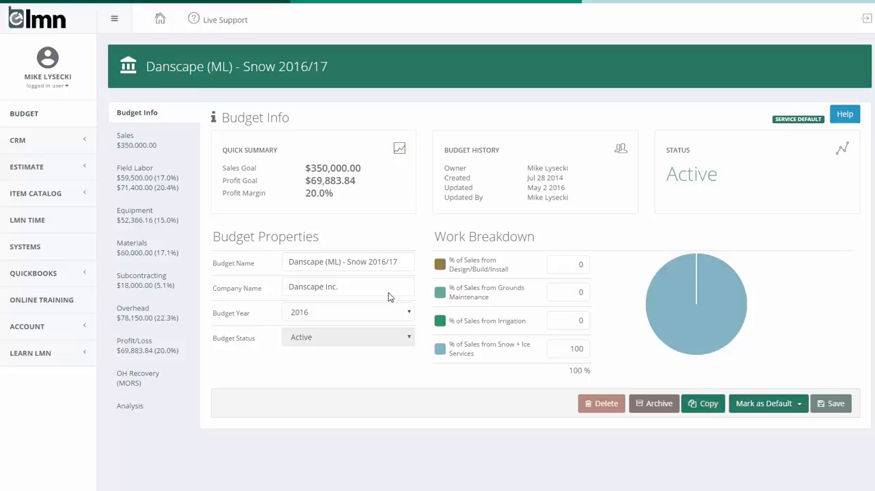
click(30, 116)
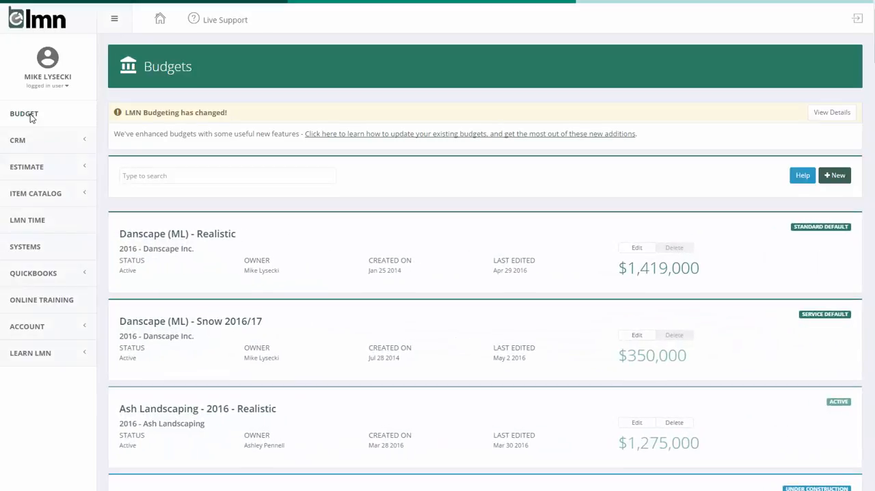
click(840, 186)
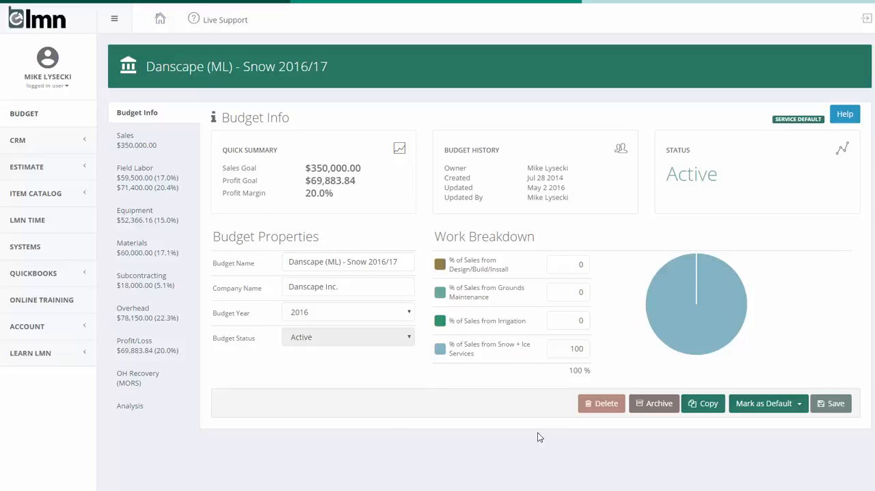
drag(406, 261, 300, 259)
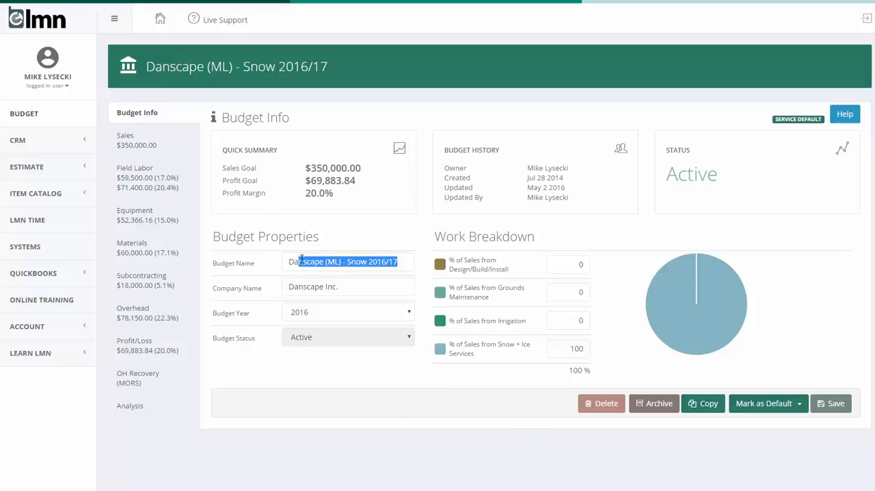
double_click(358, 262)
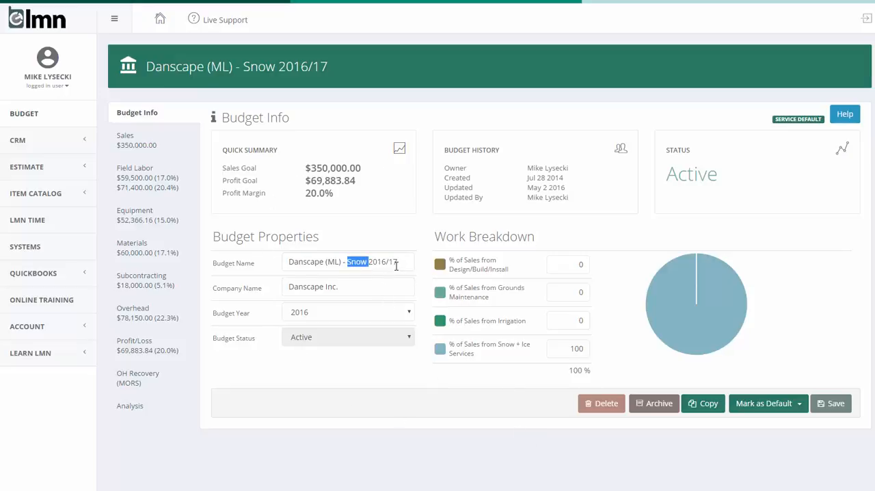
drag(396, 264, 368, 263)
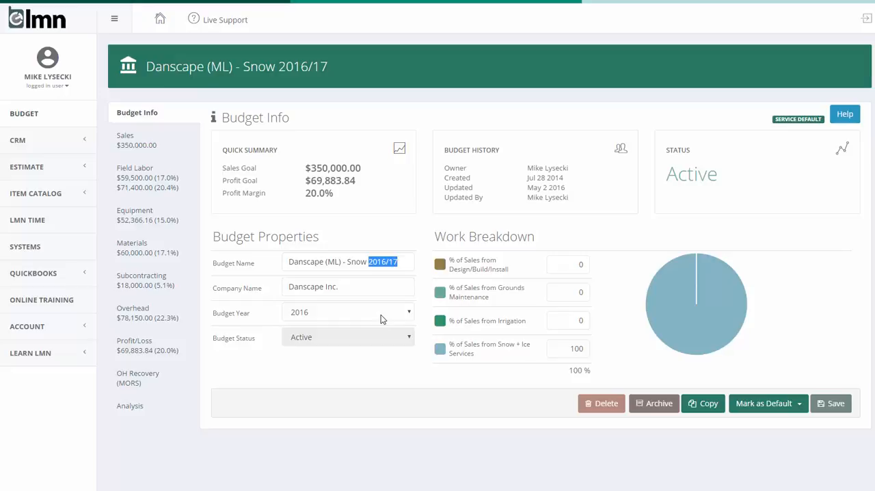
Examine the Work Breakdown sales percentages for design/build/install, grounds maintenance, irrigation and snow + ice services
click(523, 356)
drag(434, 235, 544, 229)
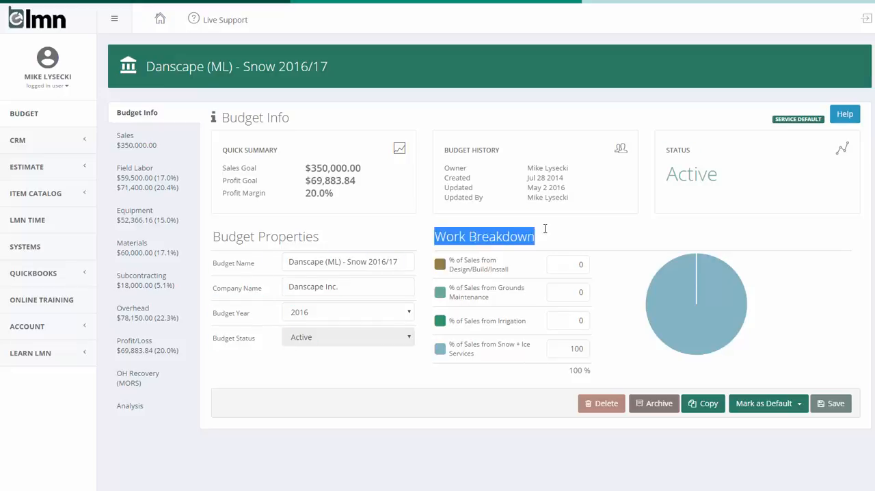
click(617, 315)
drag(579, 263, 596, 262)
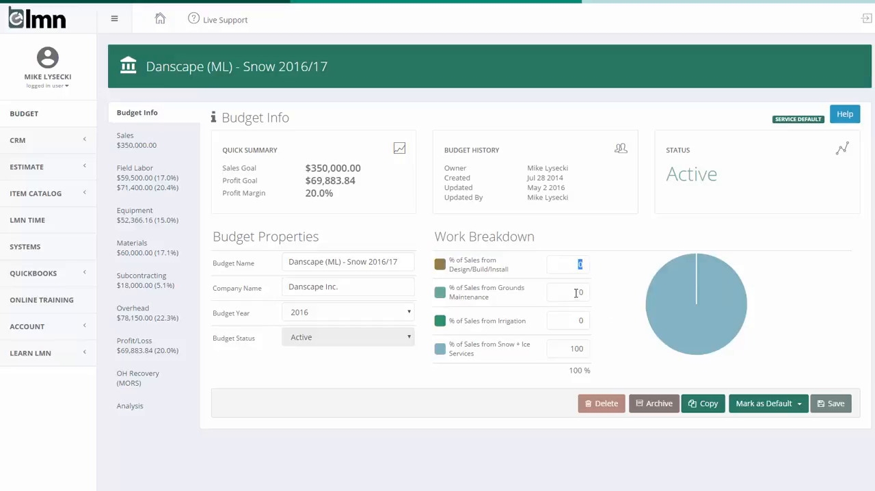
drag(577, 292, 594, 297)
key(Tab)
drag(559, 348, 613, 362)
Open the budget's sales section and examine the Snow + Ice division's previous and forecast sales
click(124, 144)
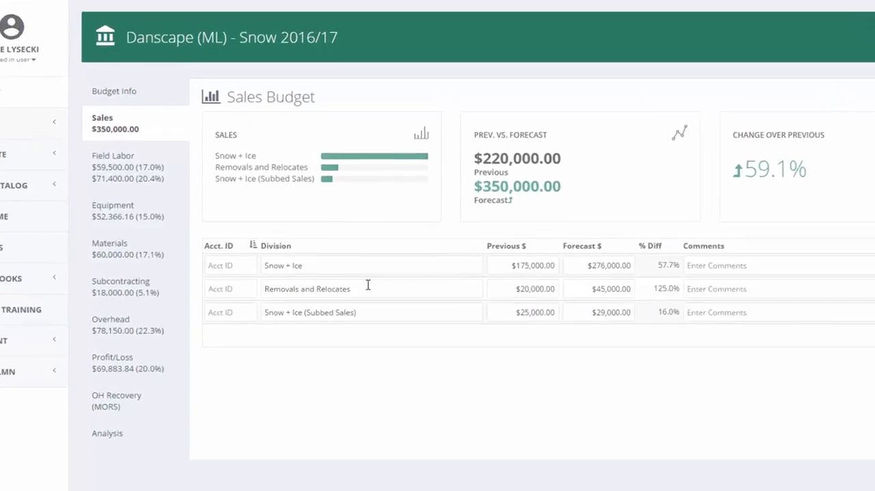
drag(343, 263, 251, 260)
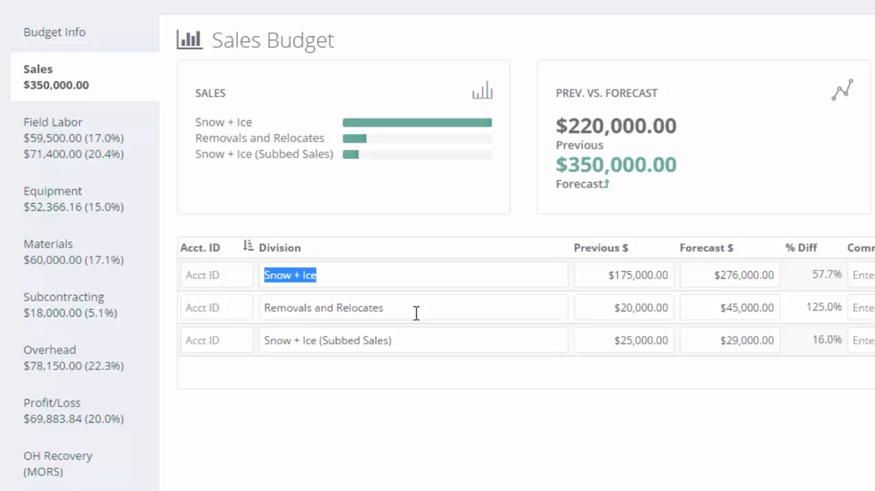
click(418, 274)
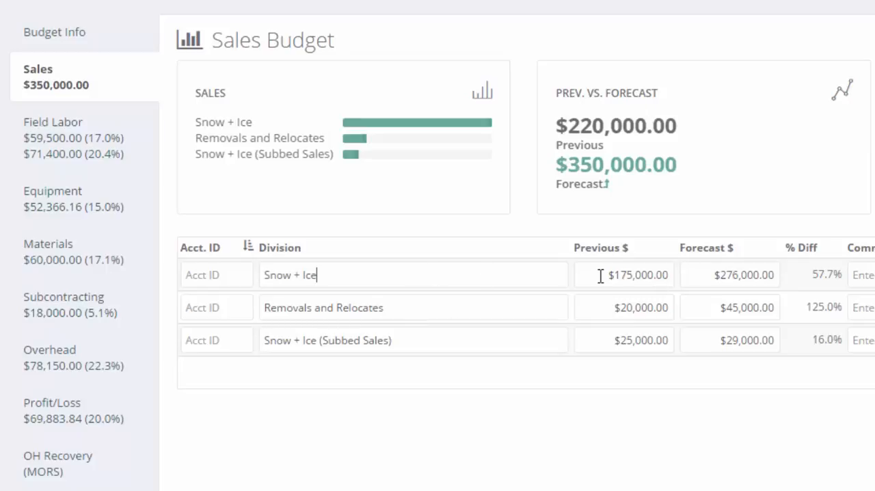
drag(600, 274, 679, 274)
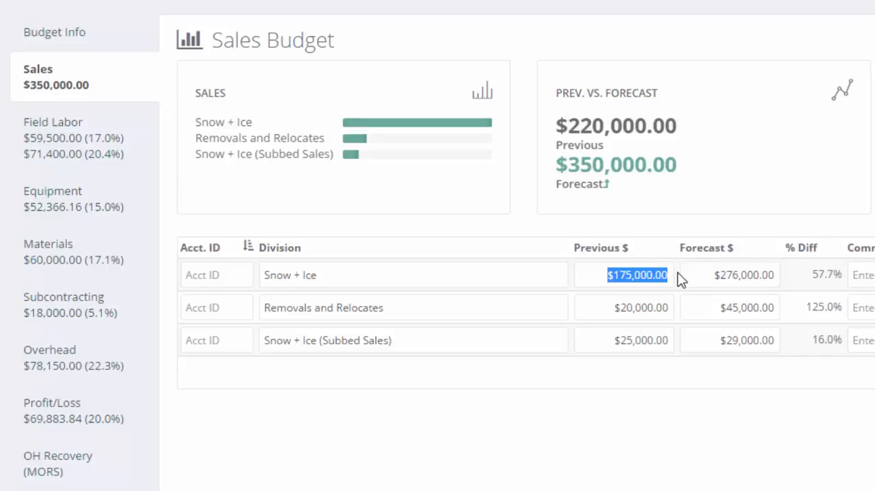
drag(701, 278, 804, 276)
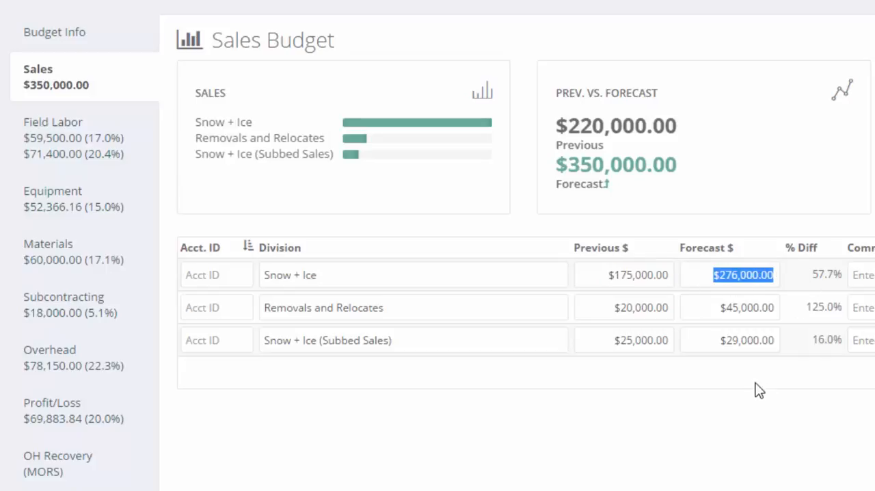
Examine the Removals and Relocates and Snow + Ice (Subbed Sales) divisions, including the subbed sales forecast
click(484, 307)
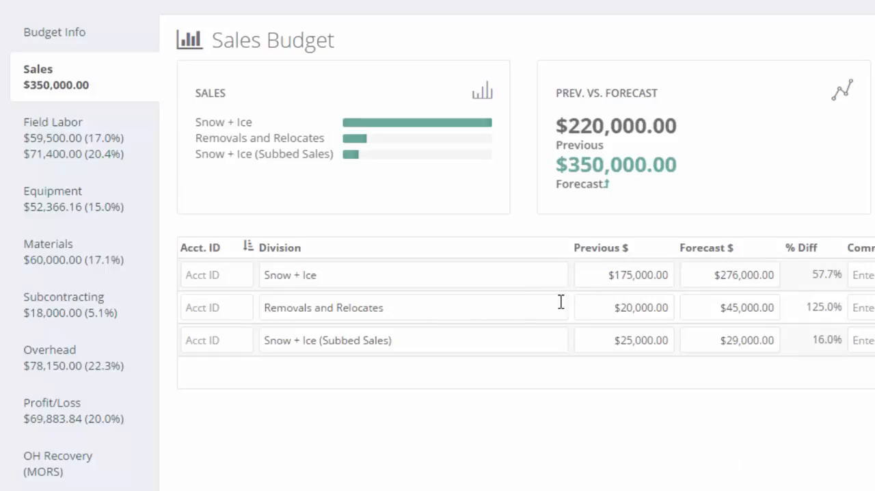
click(535, 339)
key(Tab)
key(Tab)
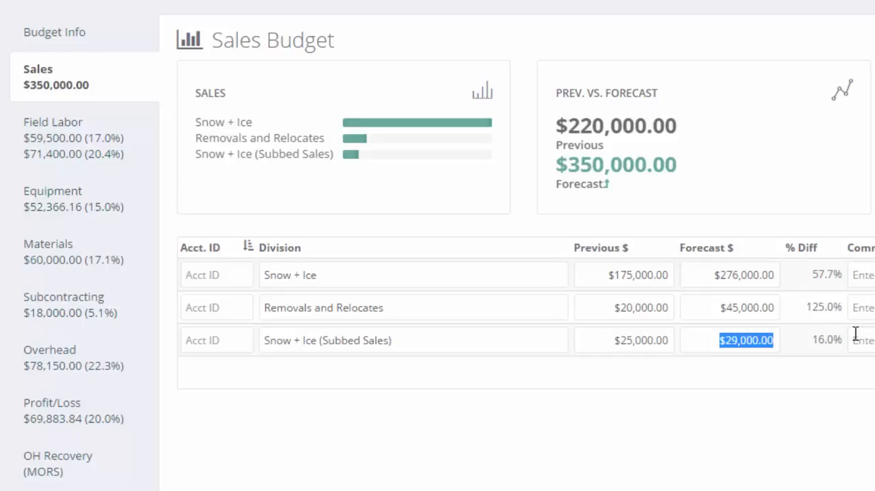
drag(715, 339, 812, 347)
click(742, 422)
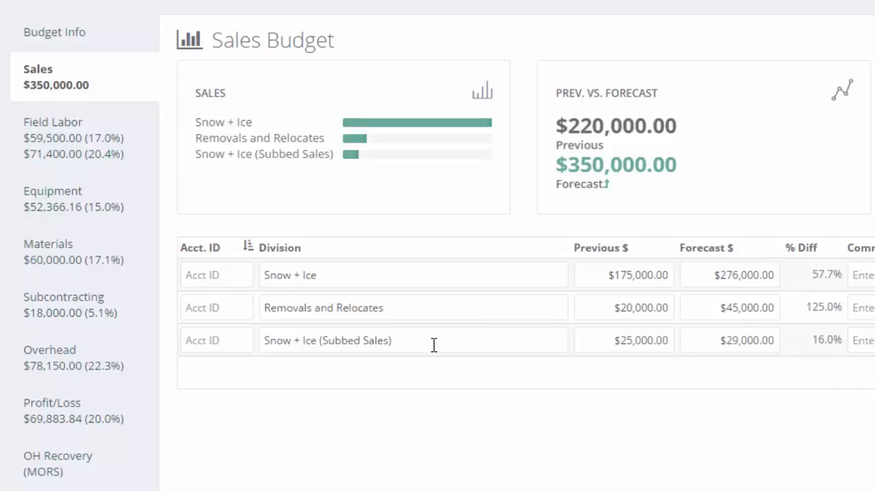
click(431, 276)
click(461, 344)
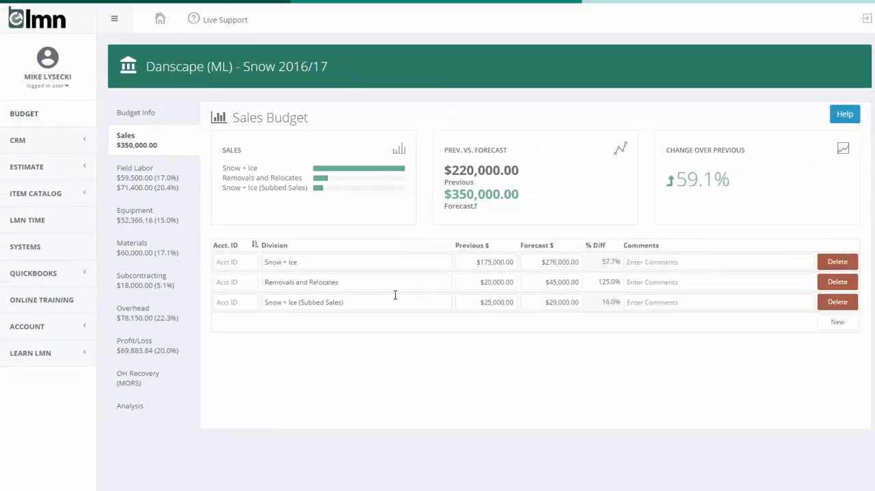
click(837, 323)
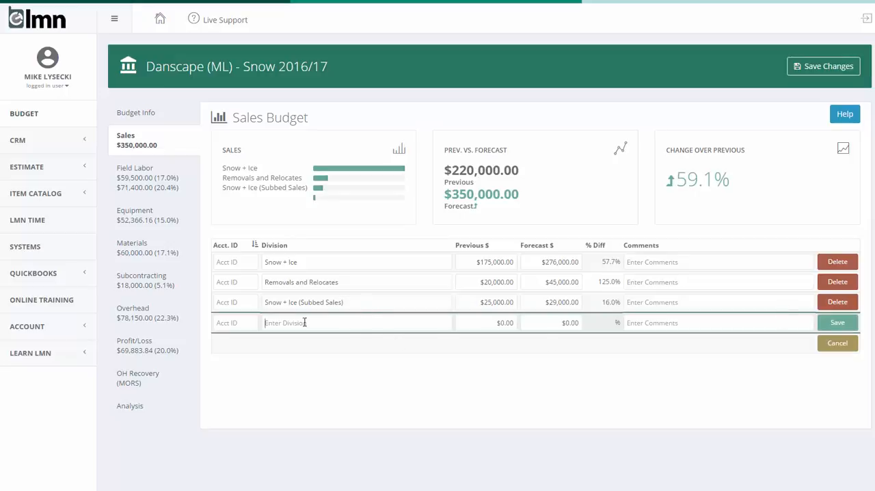
click(483, 322)
key(Tab)
click(847, 347)
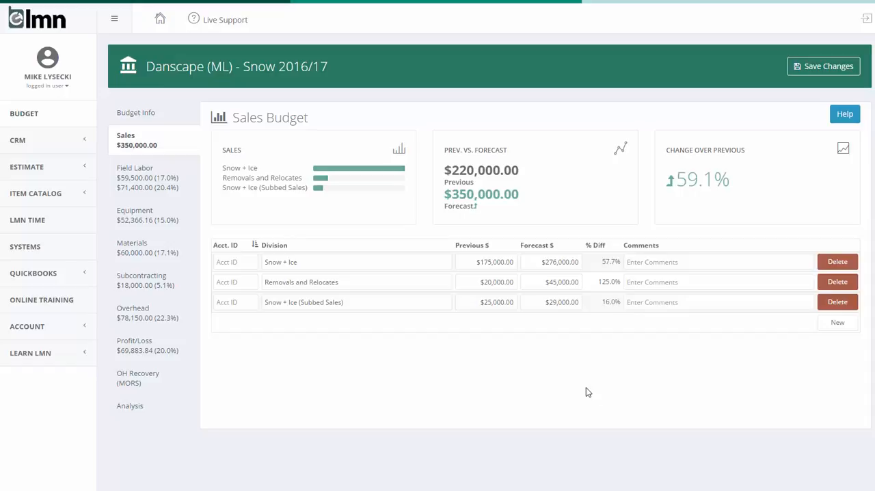
Compare the previous and forecast sales totals, check the Snow + Ice comments field, and save the sales budget
drag(519, 178, 442, 172)
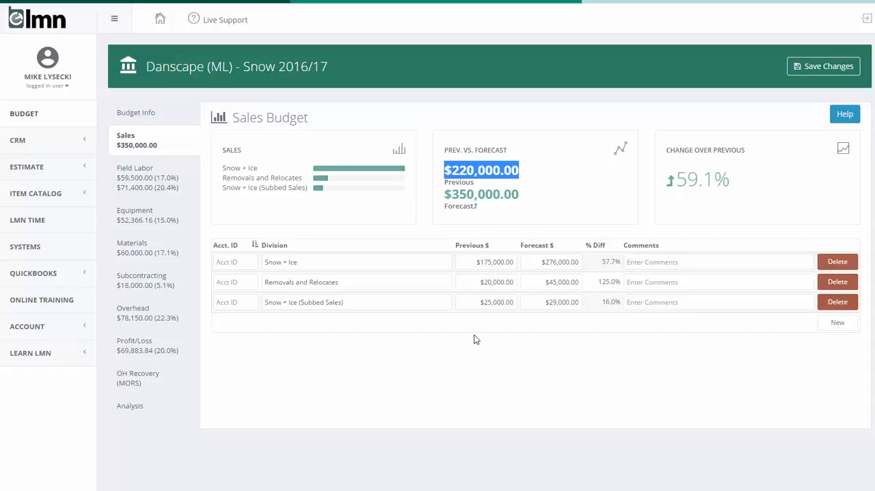
drag(524, 196, 442, 197)
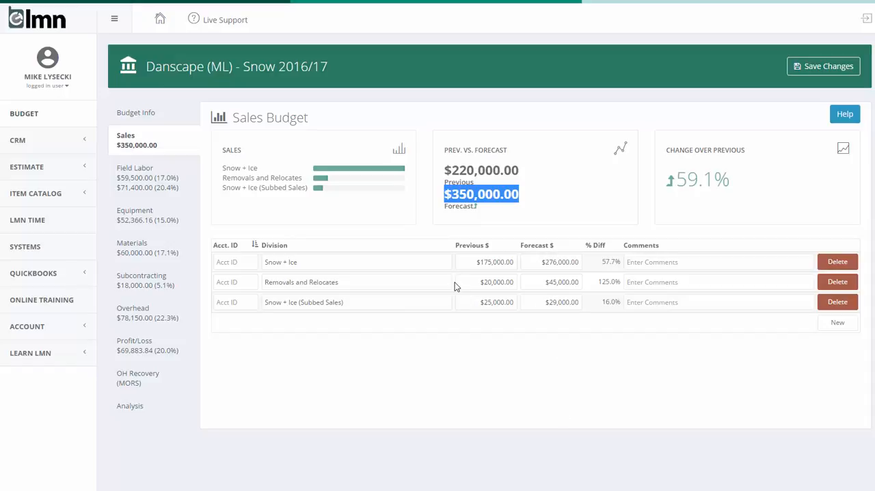
click(665, 262)
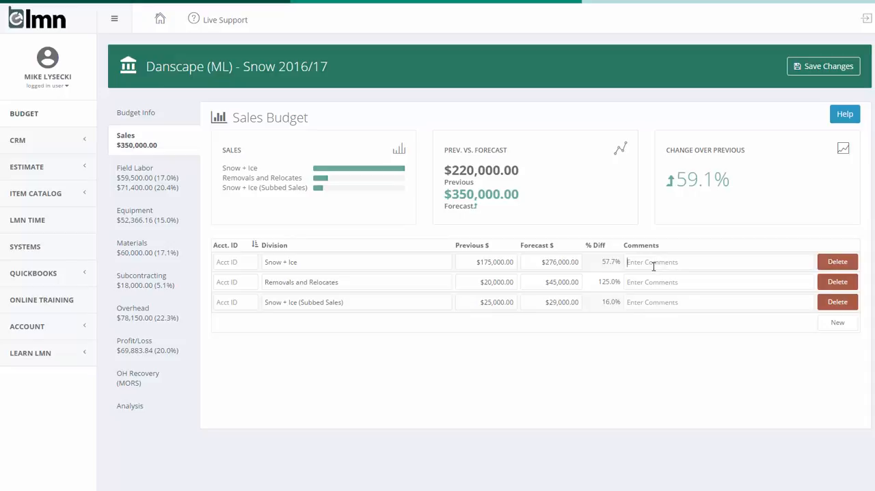
click(814, 69)
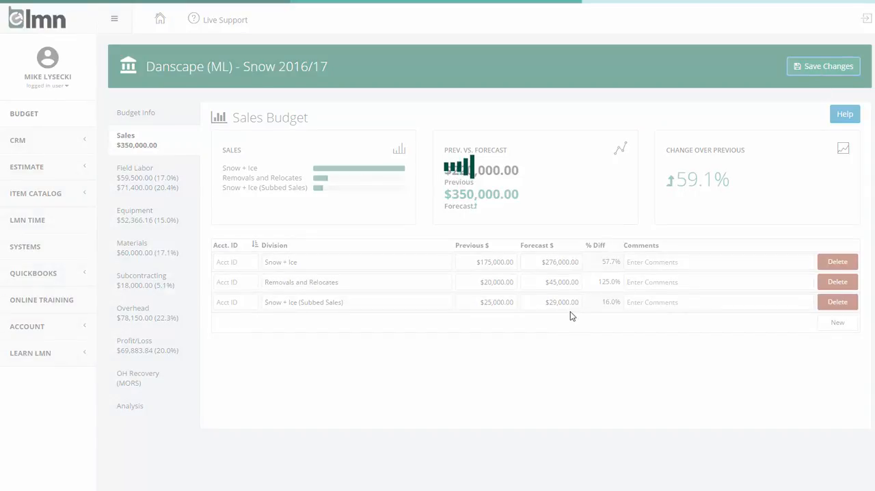